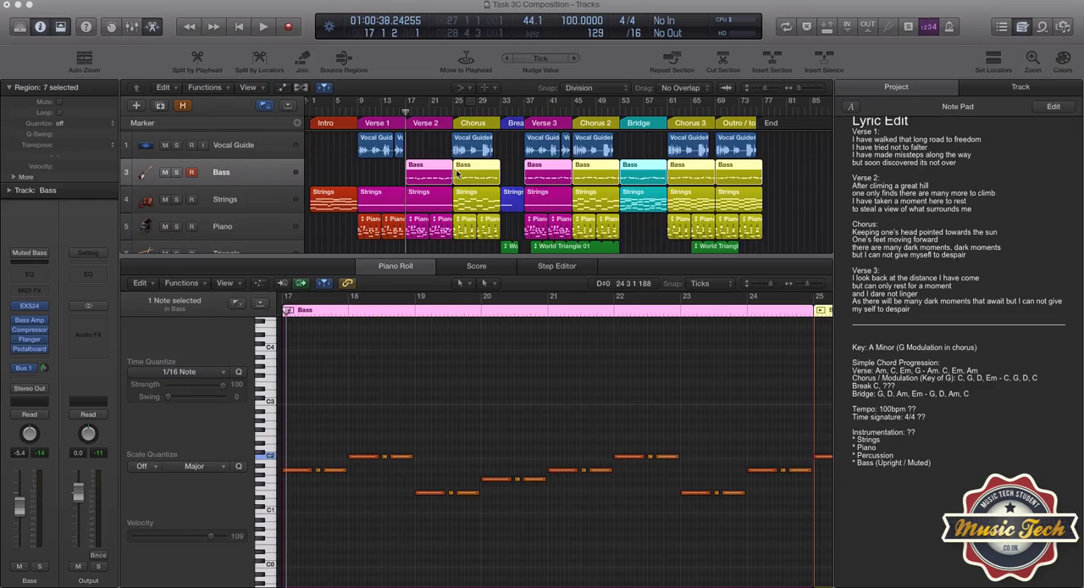
- Examine the Bass region in Chorus from bar 25, and open the Chorus 2 Bass region at bar 45 for comparison
{"action": "left_click", "coordinate": [460, 116]}
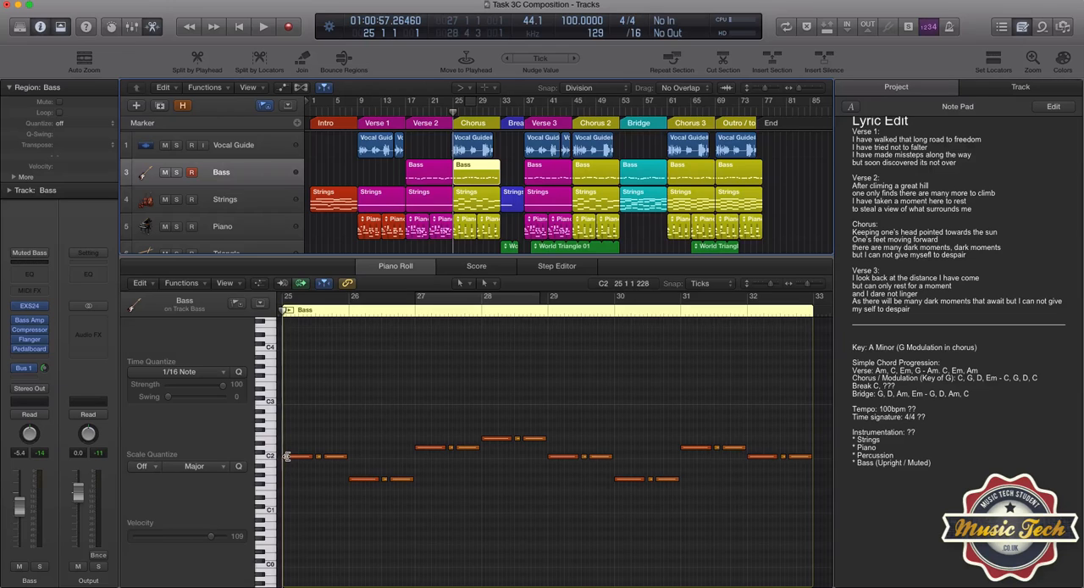
{"action": "left_click_drag", "start_coordinate": [287, 456], "coordinate": [282, 455]}
{"action": "left_click", "coordinate": [573, 116]}
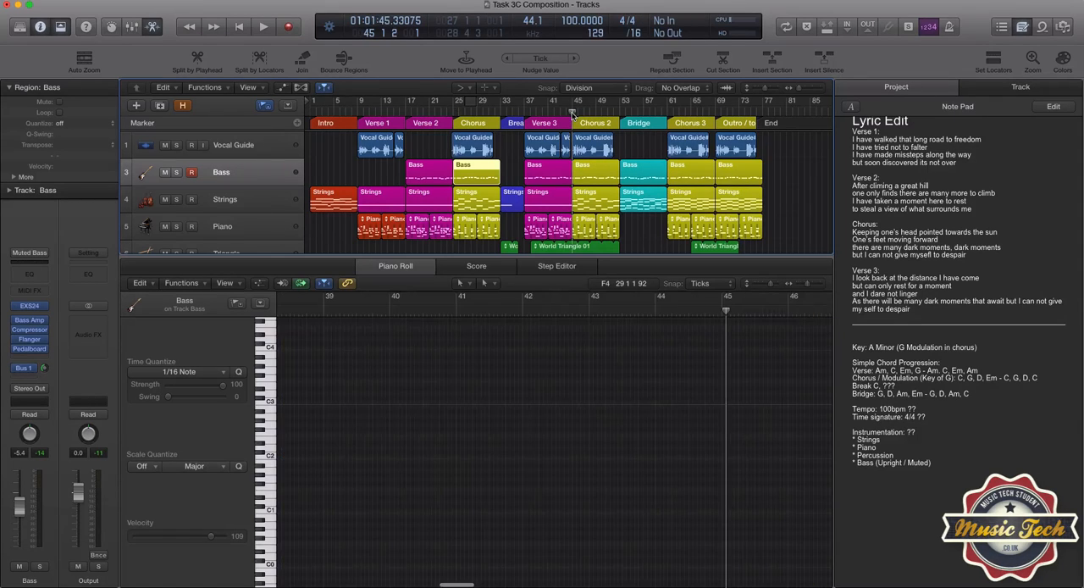
{"action": "left_click", "coordinate": [602, 175]}
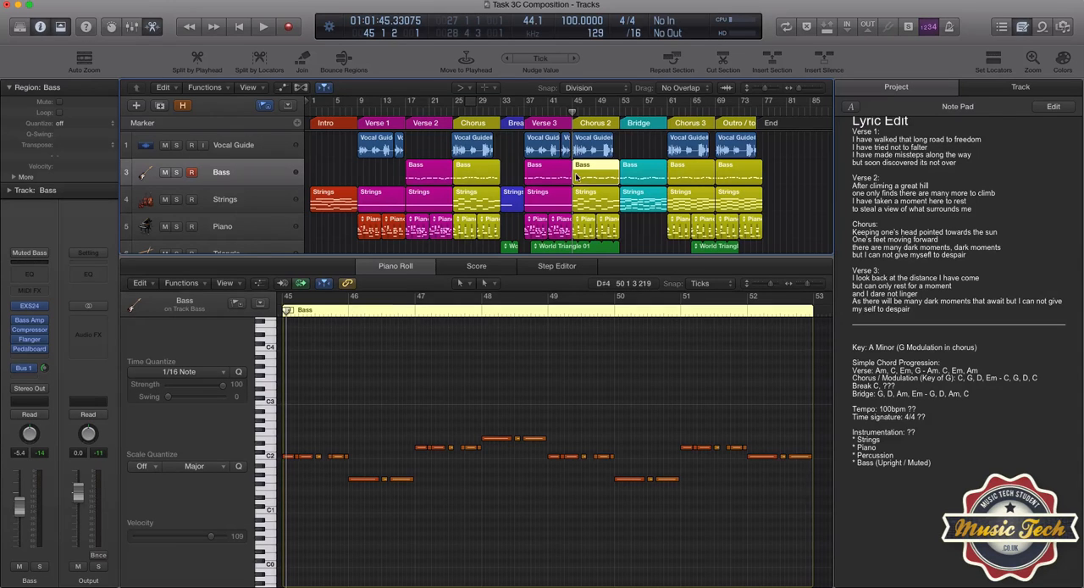
- Show the World Clave 01 region together with the Chorus 2 Bass region, enlarging the notes around bar 45
{"action": "scroll", "coordinate": [593, 228], "scroll_direction": "down", "scroll_amount": 2}
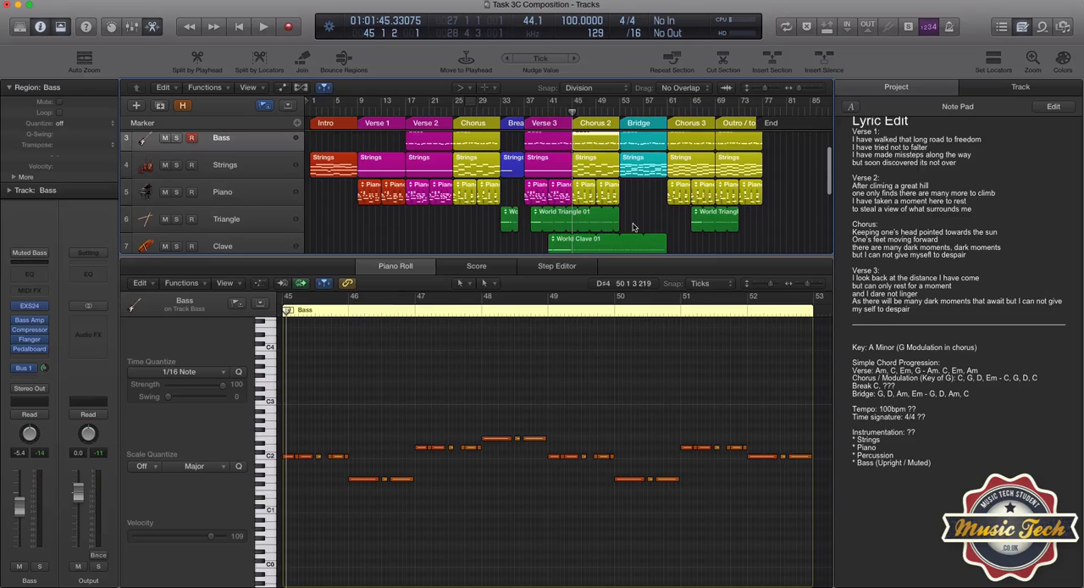
{"action": "scroll", "coordinate": [632, 227], "scroll_direction": "down", "scroll_amount": 1}
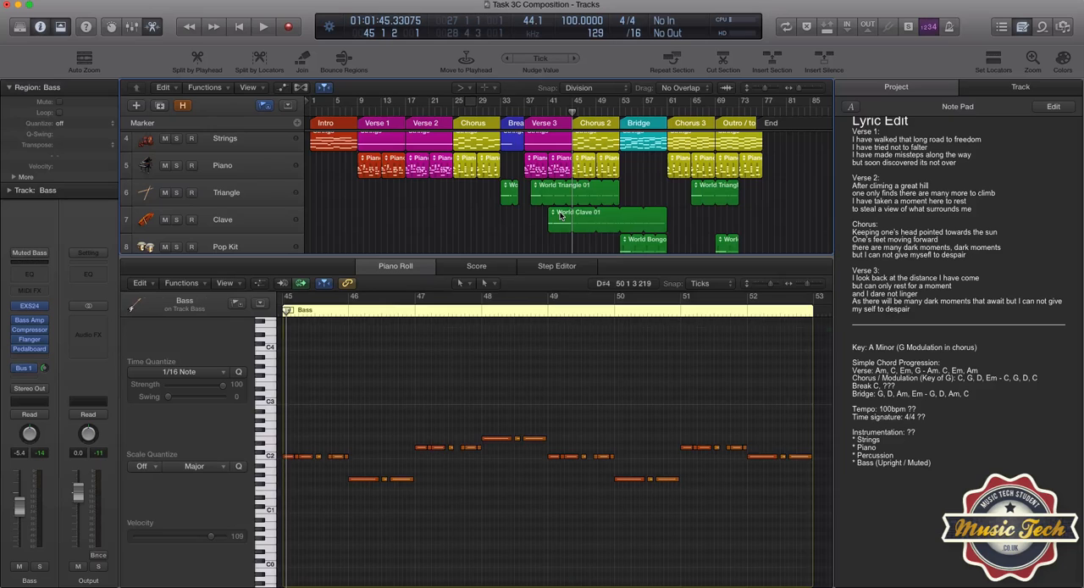
{"action": "left_click", "coordinate": [560, 216], "text": "shift"}
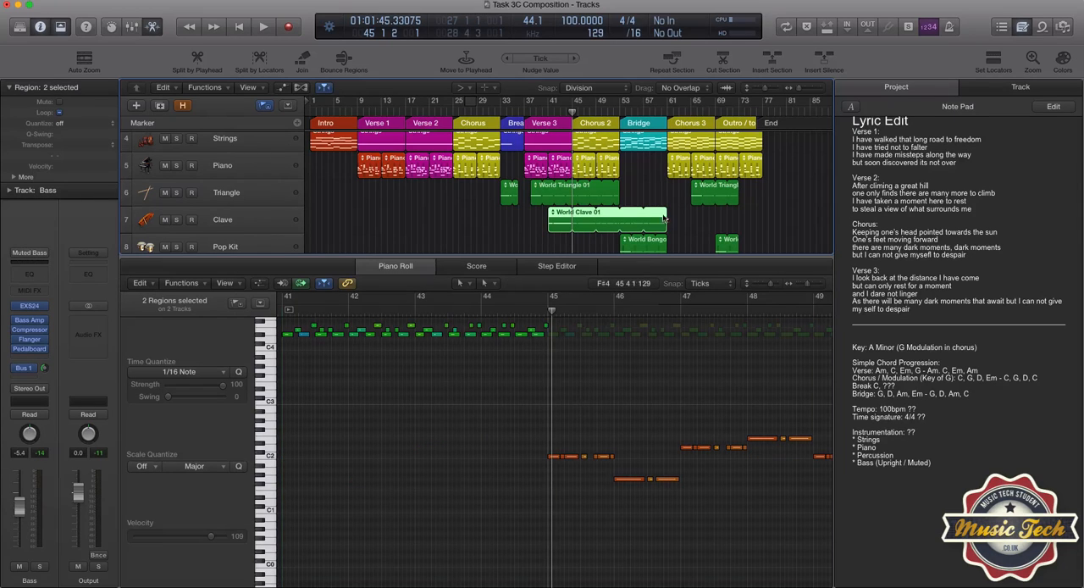
{"action": "scroll", "coordinate": [646, 189], "scroll_direction": "up", "scroll_amount": 3}
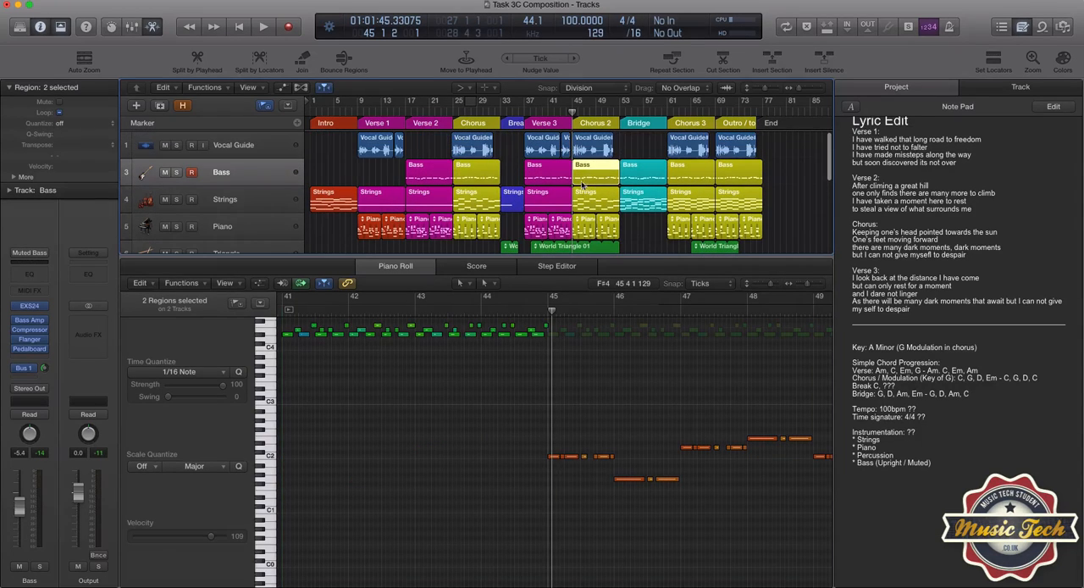
{"action": "scroll", "coordinate": [629, 215], "scroll_direction": "down", "scroll_amount": 3}
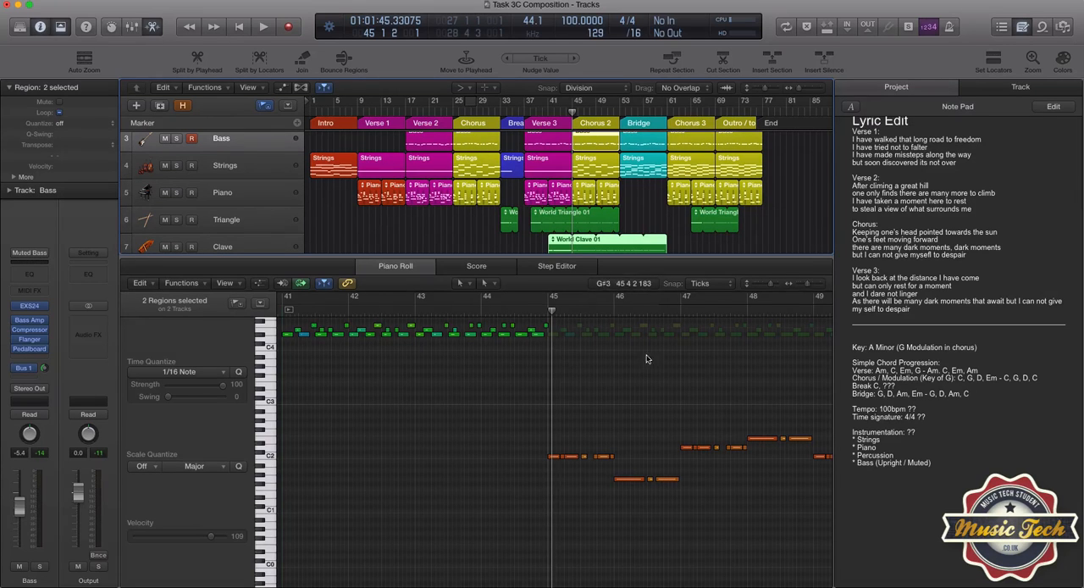
{"action": "left_click_drag", "start_coordinate": [808, 286], "coordinate": [811, 287]}
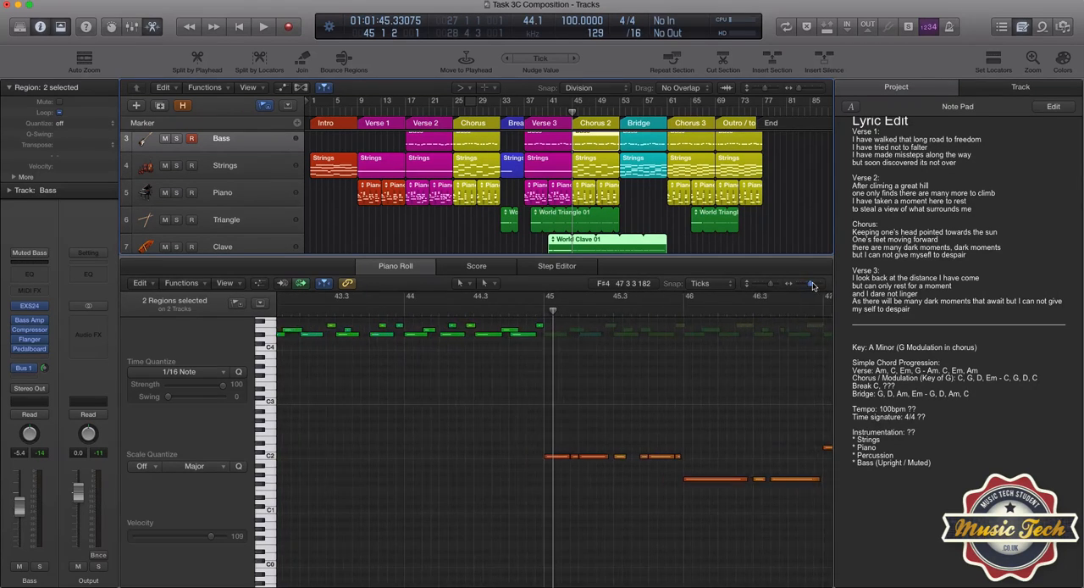
{"action": "scroll", "coordinate": [717, 362], "scroll_direction": "right", "scroll_amount": 2}
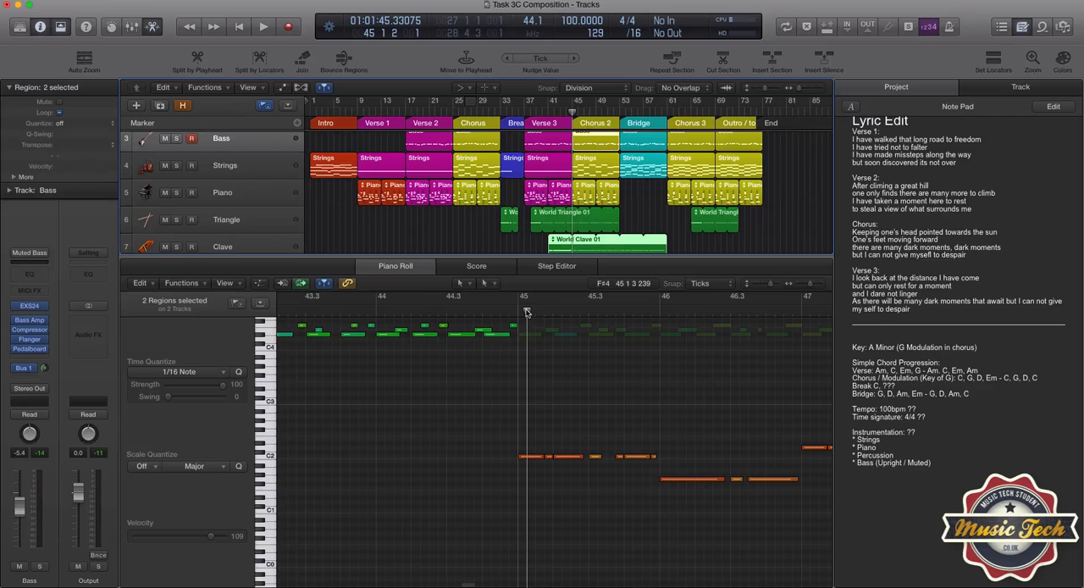
- Pick the Scissors tool and step the playhead from bar 45 to 45 3 1, comparing the bass note splits with the clave rhythm
{"action": "left_click_drag", "start_coordinate": [527, 310], "coordinate": [519, 310]}
{"action": "left_click", "coordinate": [470, 283]}
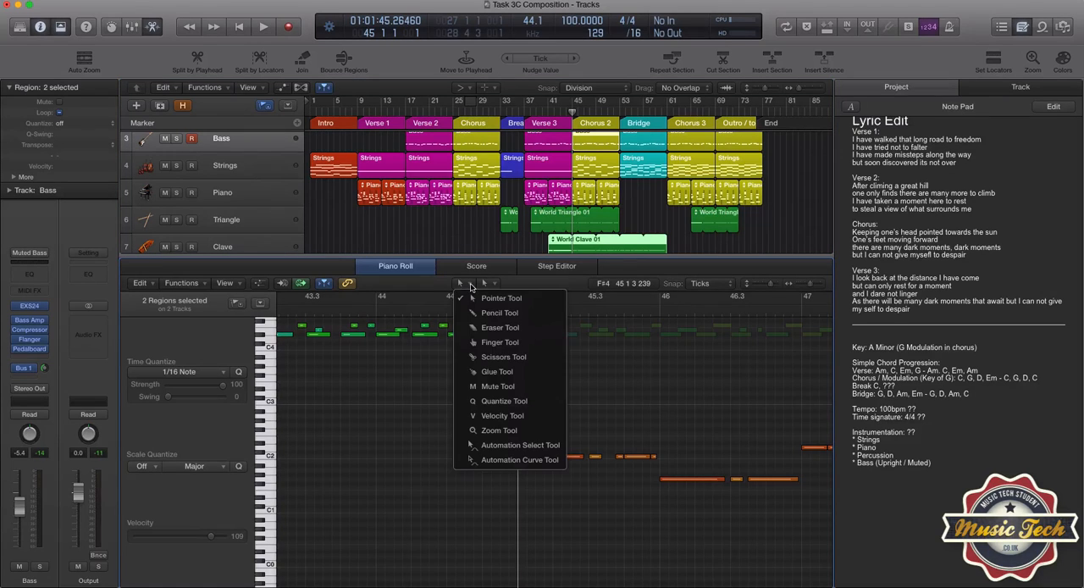
{"action": "left_click", "coordinate": [497, 357]}
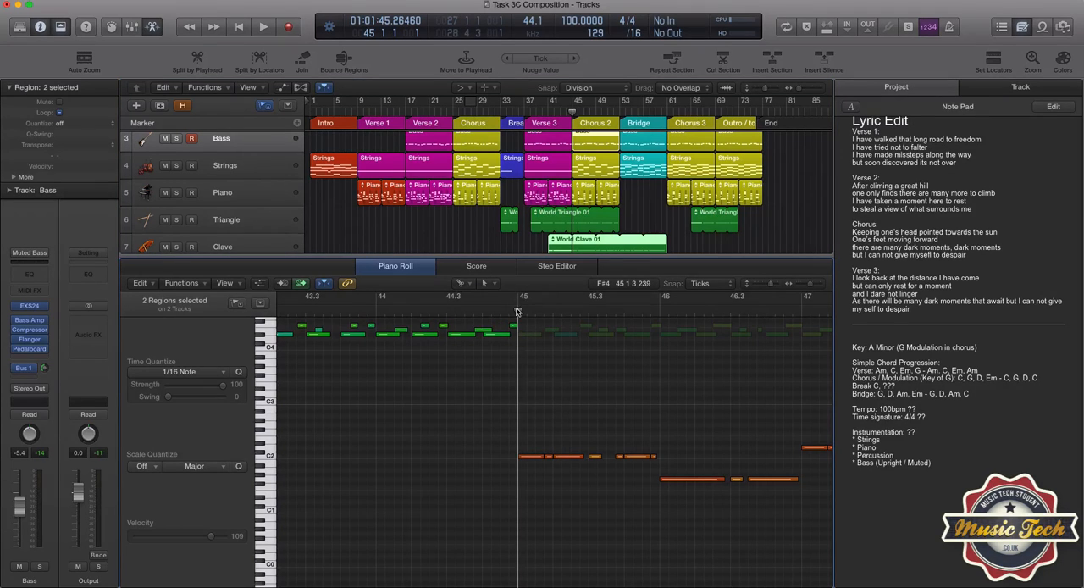
{"action": "left_click_drag", "start_coordinate": [518, 311], "coordinate": [544, 311]}
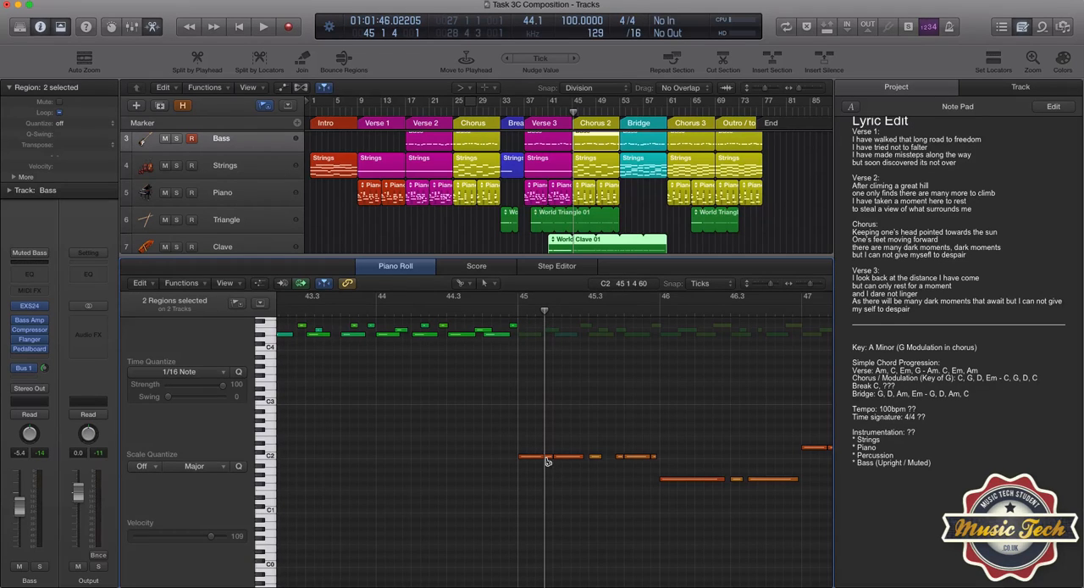
{"action": "left_click_drag", "start_coordinate": [544, 311], "coordinate": [578, 311]}
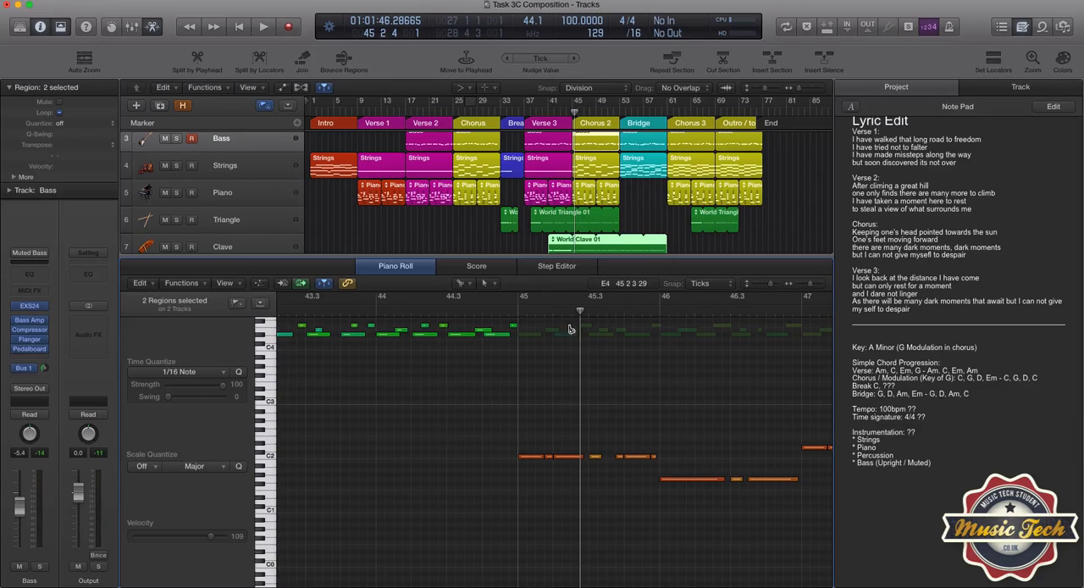
{"action": "left_click_drag", "start_coordinate": [581, 310], "coordinate": [590, 311]}
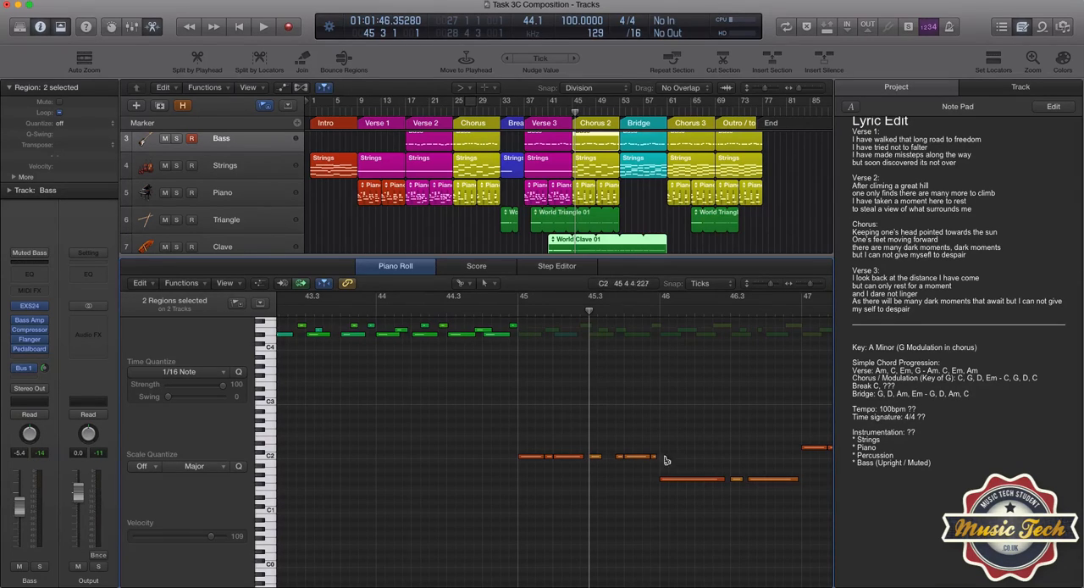
{"action": "scroll", "coordinate": [669, 440], "scroll_direction": "right", "scroll_amount": 5}
{"action": "scroll", "coordinate": [652, 453], "scroll_direction": "right", "scroll_amount": 1}
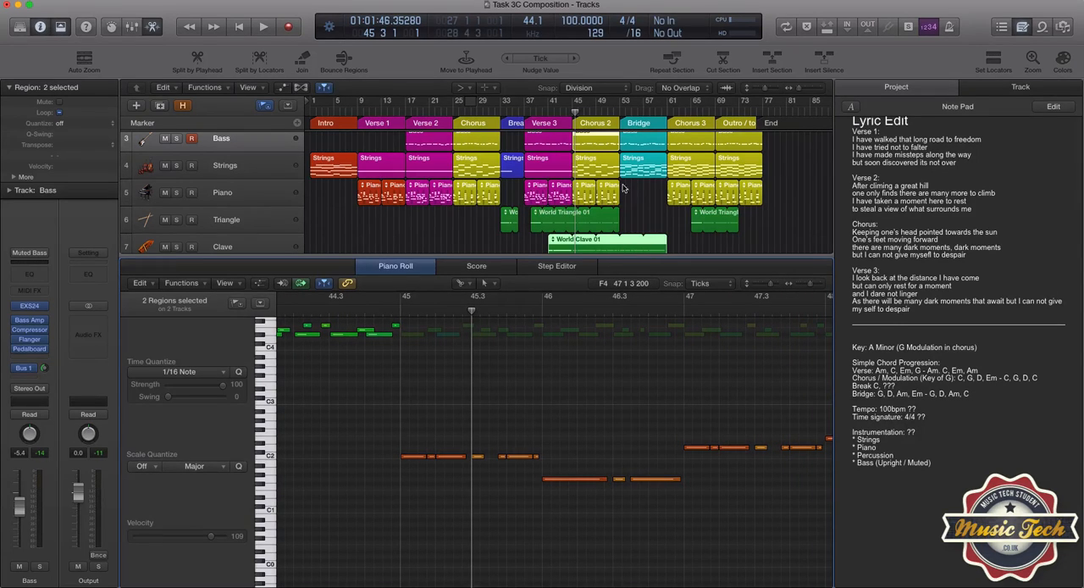
- Place the playhead at bar 53 and show the Bridge Bass region together with the World Bongo region on the Pop Kit track
{"action": "left_click", "coordinate": [620, 111]}
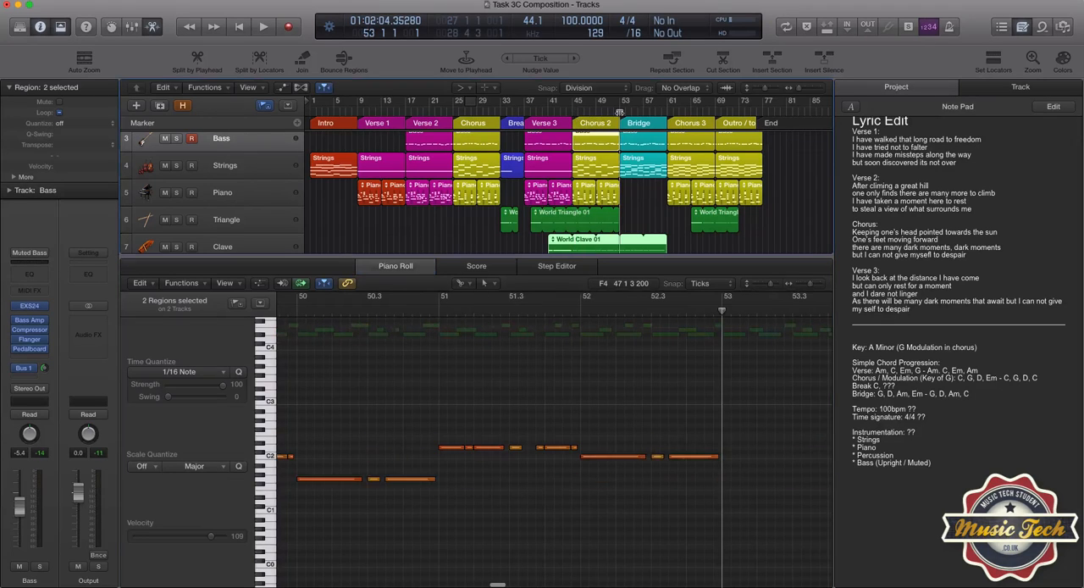
{"action": "left_click", "coordinate": [645, 163]}
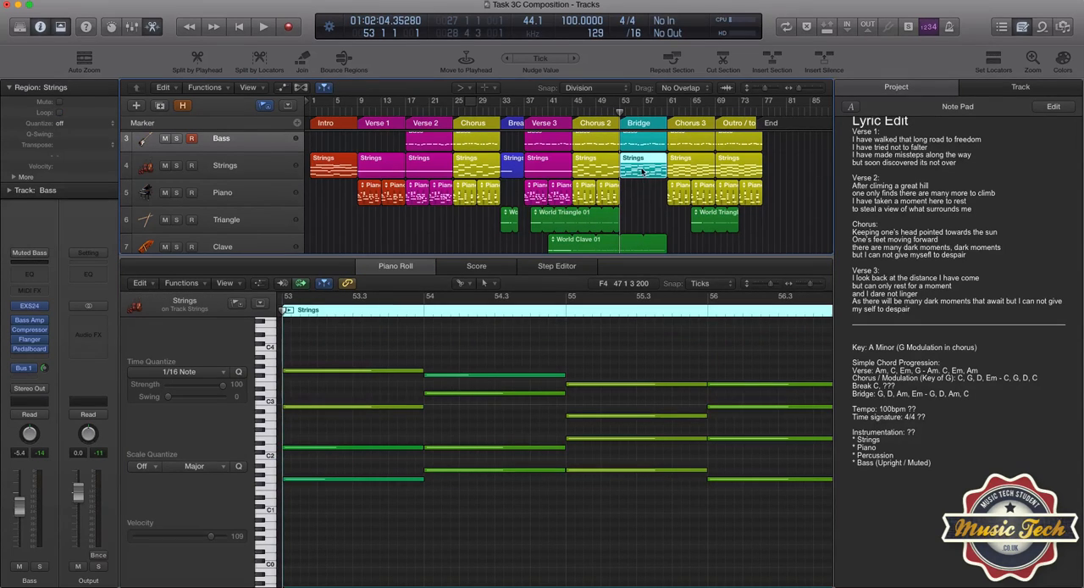
{"action": "left_click", "coordinate": [640, 142]}
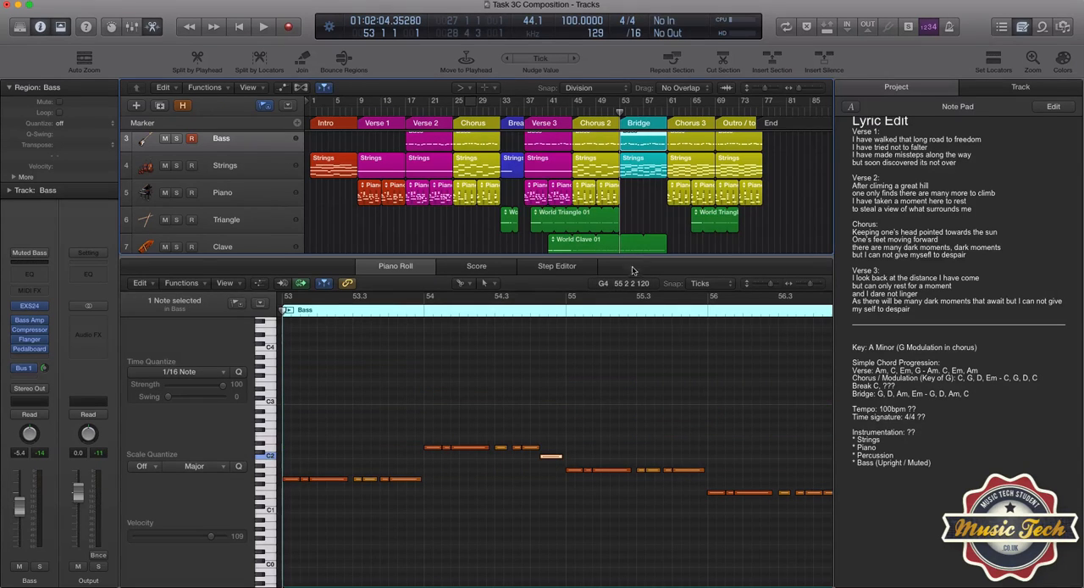
{"action": "scroll", "coordinate": [639, 220], "scroll_direction": "down", "scroll_amount": 3}
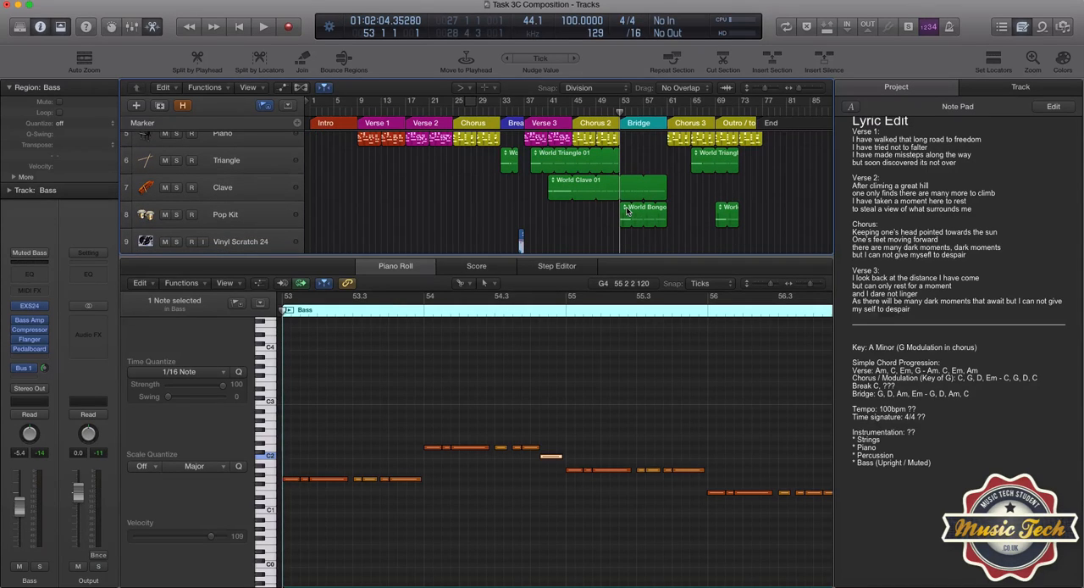
{"action": "left_click", "coordinate": [626, 211], "text": "shift"}
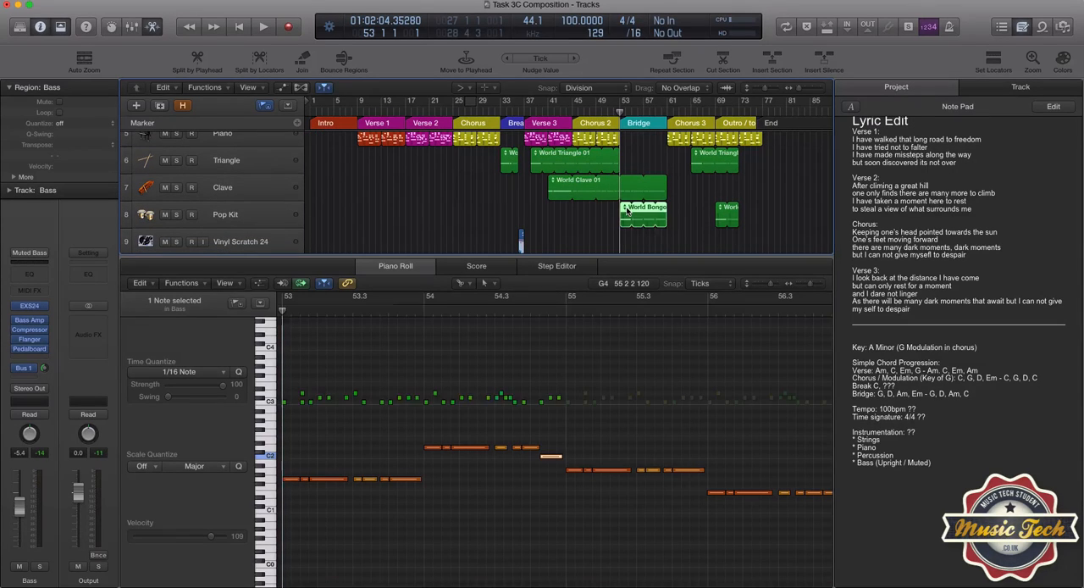
- Step the playhead from bar 54 to 54 3 3, comparing the Bridge bass notes with the bongo hits
{"action": "left_click", "coordinate": [424, 310]}
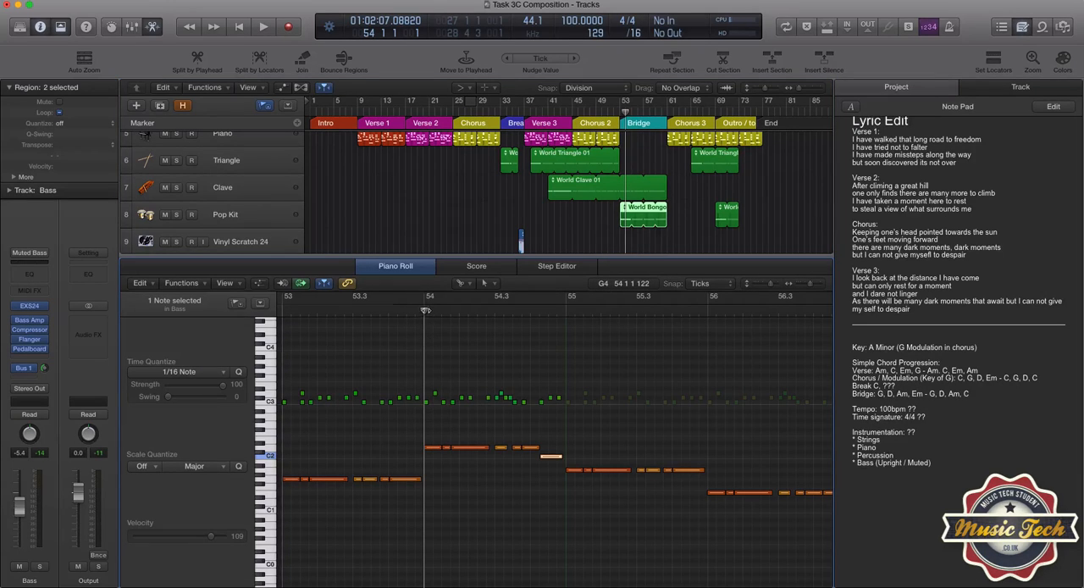
{"action": "left_click_drag", "start_coordinate": [425, 310], "coordinate": [440, 310]}
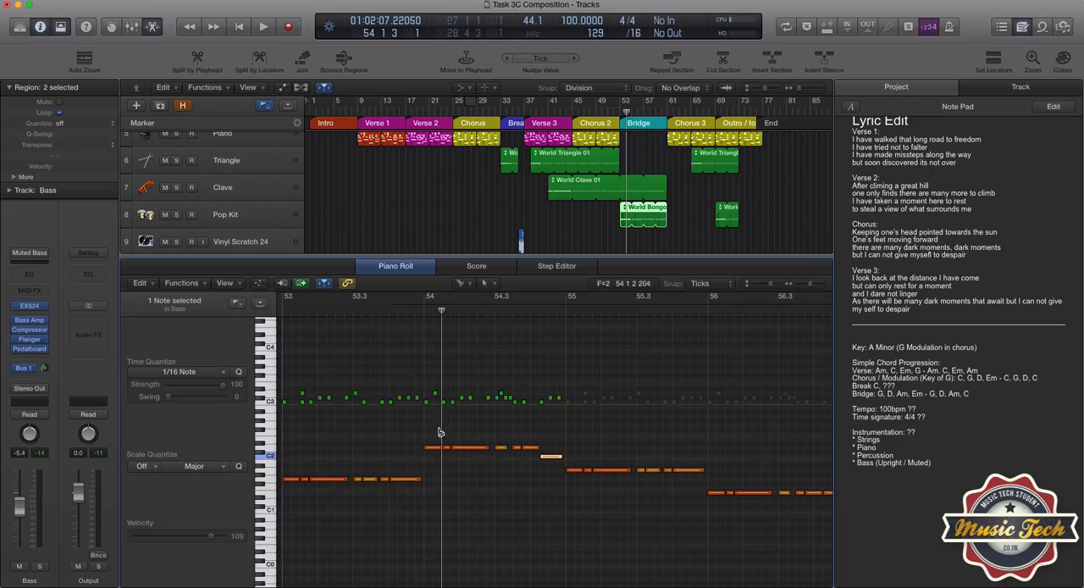
{"action": "left_click_drag", "start_coordinate": [441, 309], "coordinate": [511, 311]}
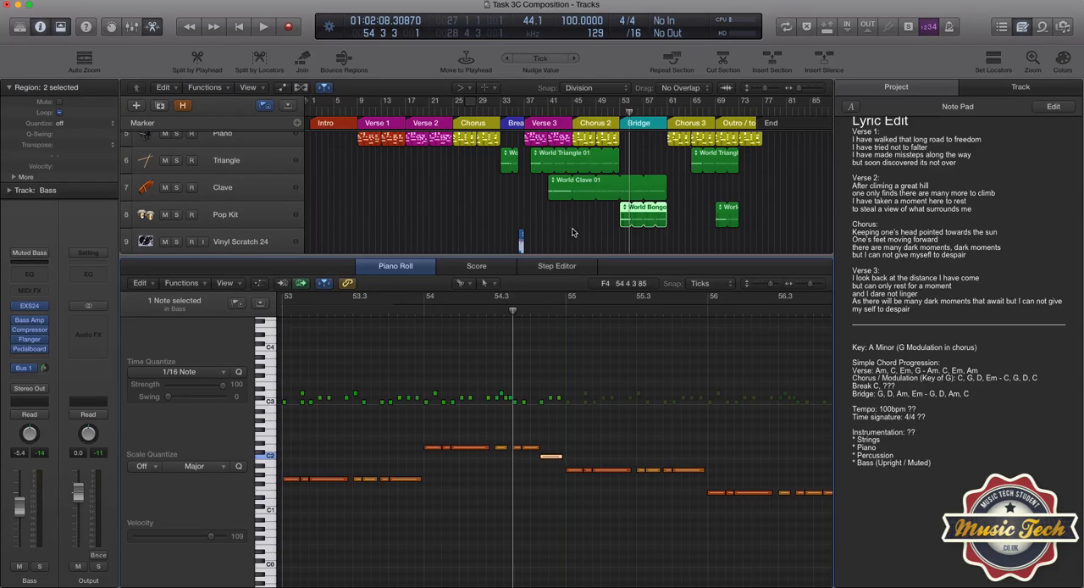
{"action": "scroll", "coordinate": [572, 223], "scroll_direction": "up", "scroll_amount": 3}
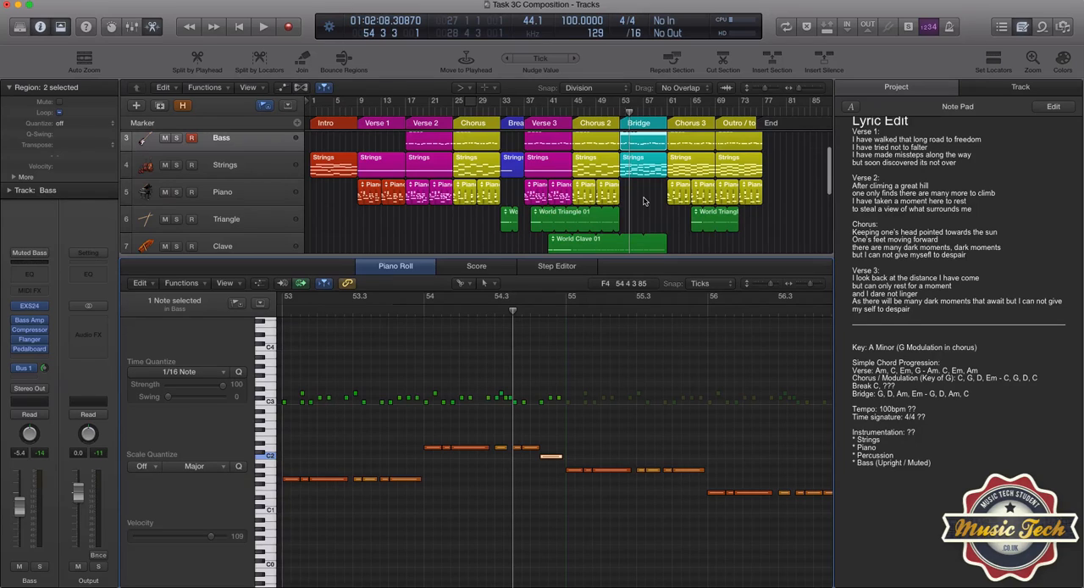
{"action": "scroll", "coordinate": [643, 201], "scroll_direction": "up", "scroll_amount": 2}
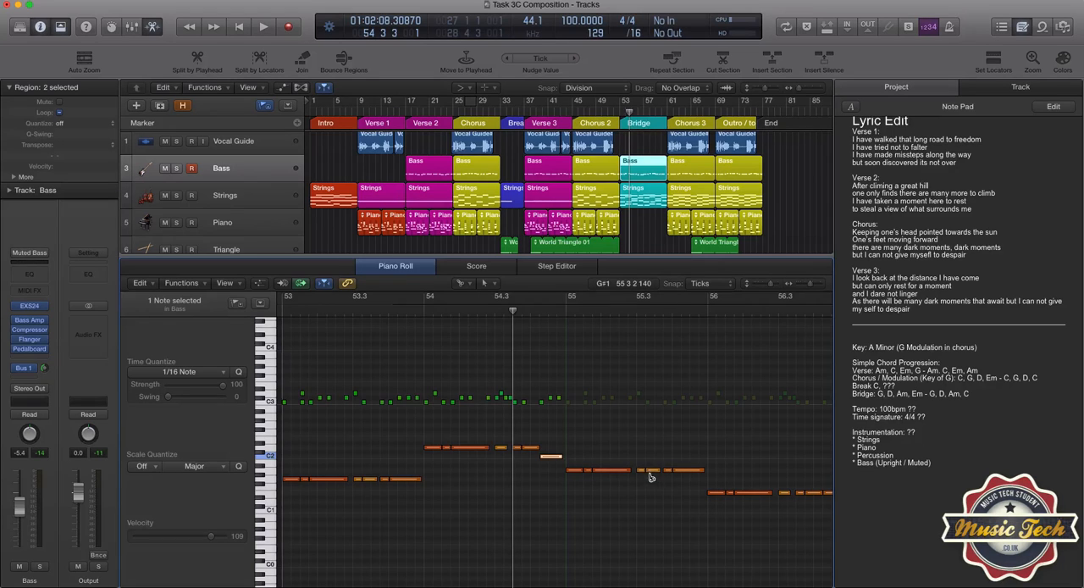
- With the Pointer tool, try a higher pitch for the short second bass note within beat 1 of bar 55 and restore its pitch
{"action": "left_click", "coordinate": [466, 286]}
{"action": "left_click", "coordinate": [491, 298]}
{"action": "left_click", "coordinate": [587, 470]}
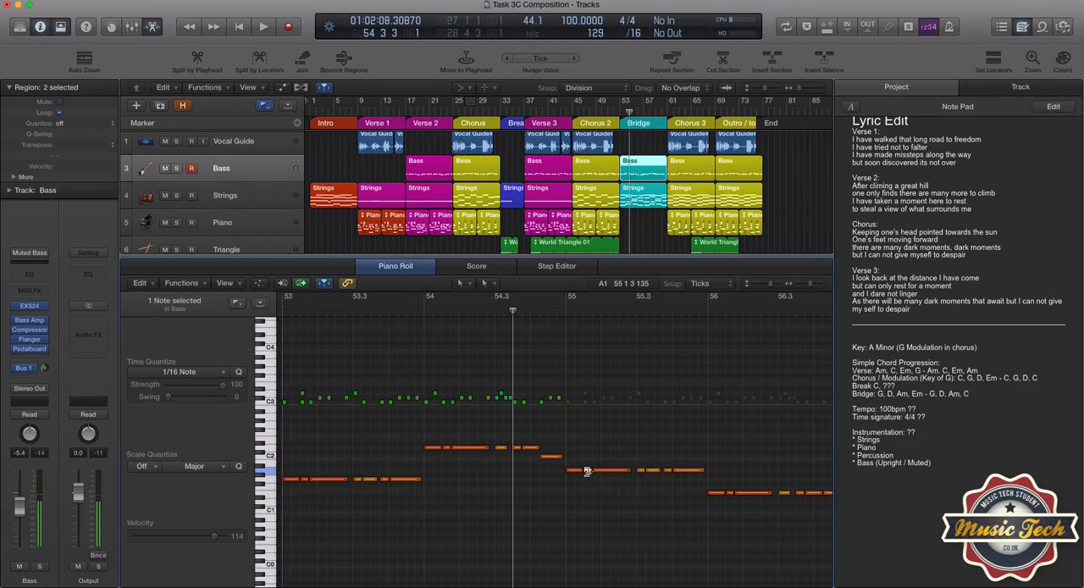
{"action": "key", "text": "alt+Up"}
{"action": "key", "text": "alt+Up"}
{"action": "key", "text": "alt+Up"}
{"action": "key", "text": "alt+Up"}
{"action": "key", "text": "alt+Up"}
{"action": "key", "text": "alt+Up"}
{"action": "key", "text": "alt+Up"}
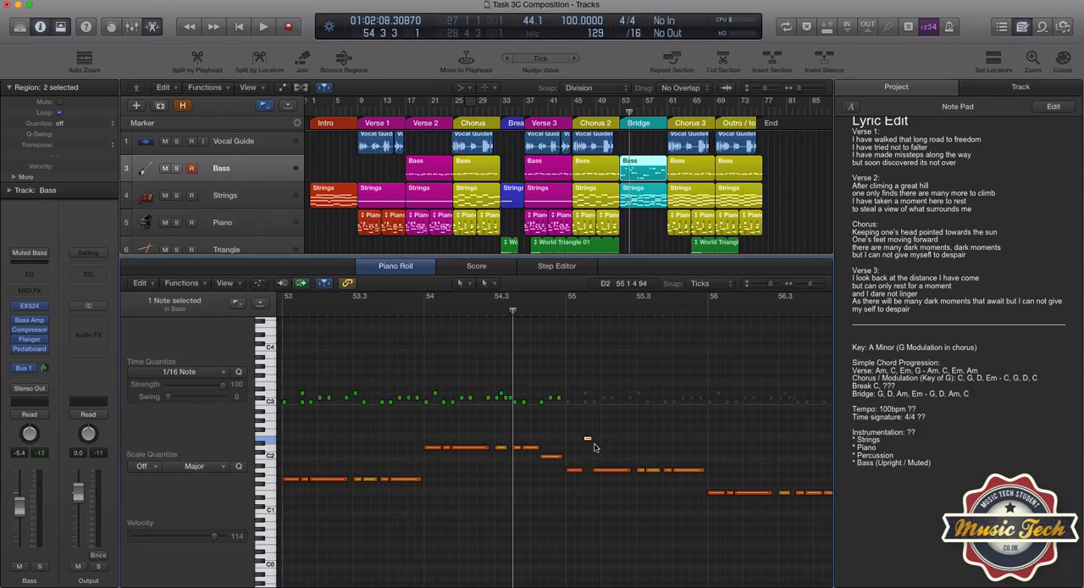
{"action": "key", "text": "alt+Down"}
{"action": "key", "text": "alt+Down"}
{"action": "key", "text": "alt+Down"}
{"action": "key", "text": "alt+Down"}
{"action": "key", "text": "alt+Down"}
{"action": "key", "text": "alt+Down"}
{"action": "key", "text": "alt+Down"}
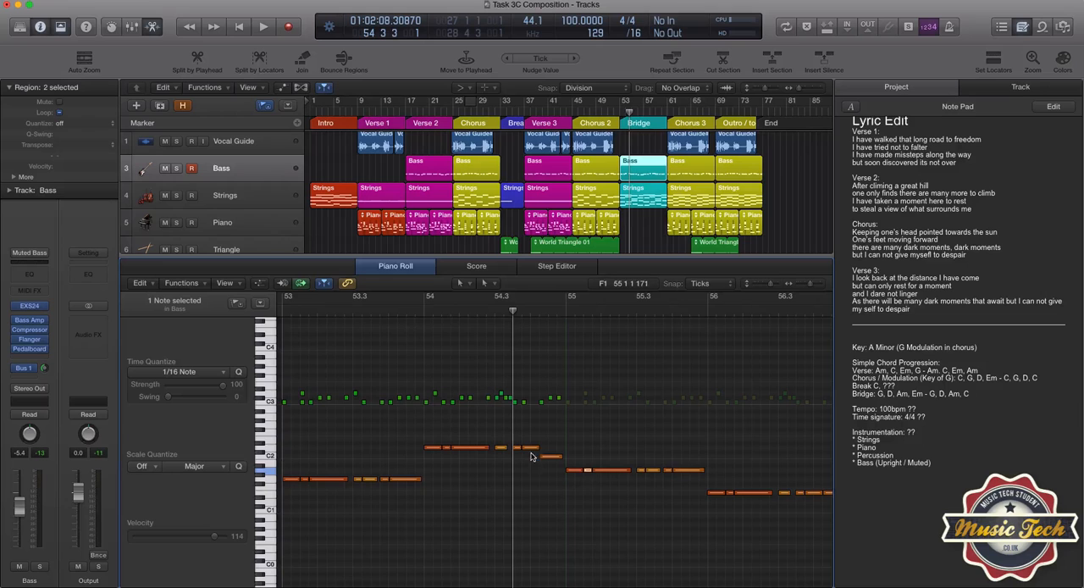
- Play the song from bar 16 into Verse 2 until about bar 20, and display the Verse 2 Bass region's notes
{"action": "scroll", "coordinate": [369, 171], "scroll_direction": "up", "scroll_amount": 1}
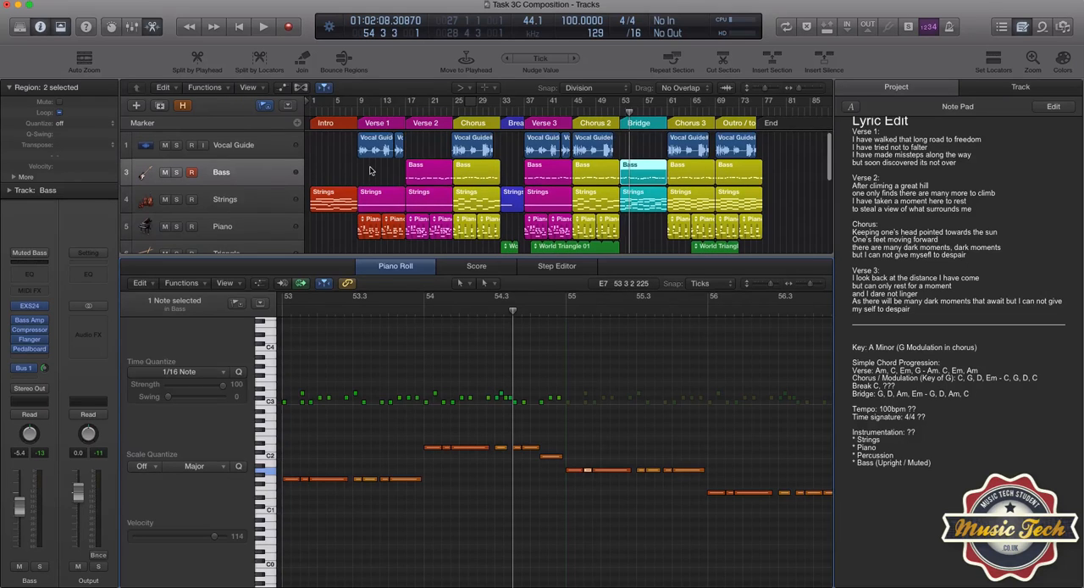
{"action": "left_click", "coordinate": [399, 113]}
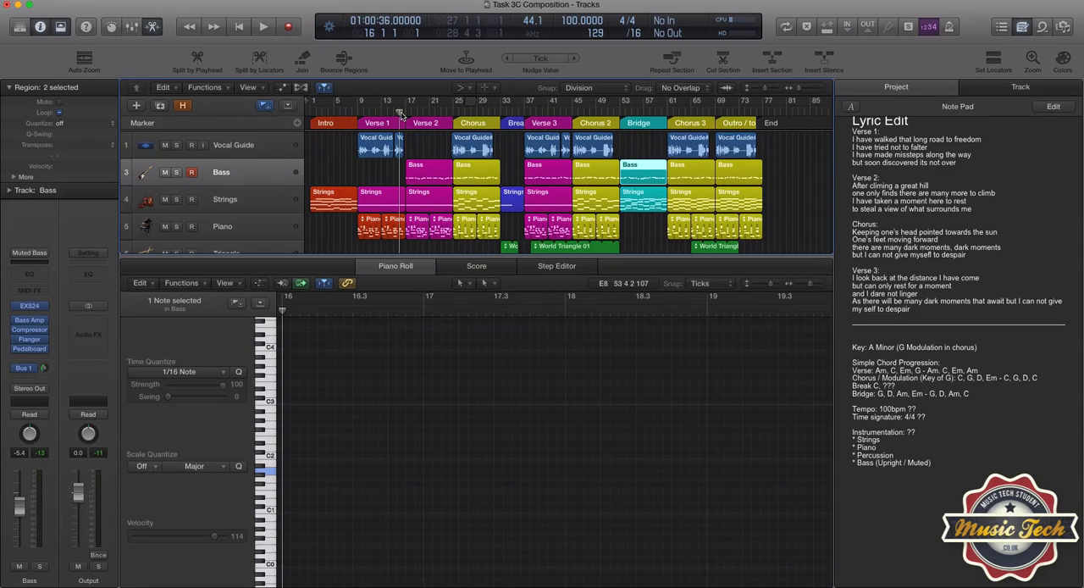
{"action": "key", "text": "space"}
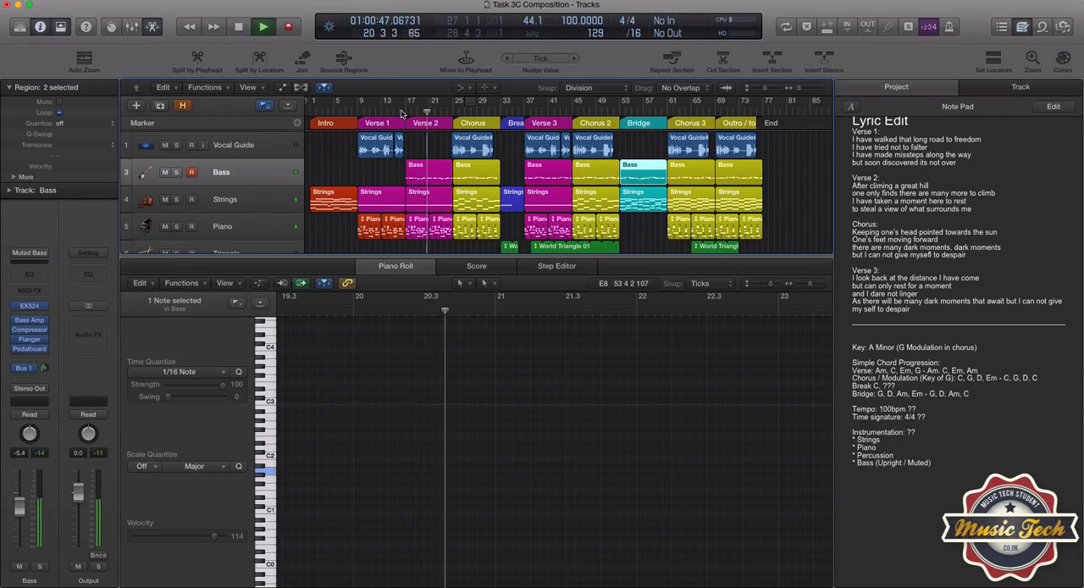
{"action": "key", "text": "space"}
{"action": "left_click", "coordinate": [413, 173]}
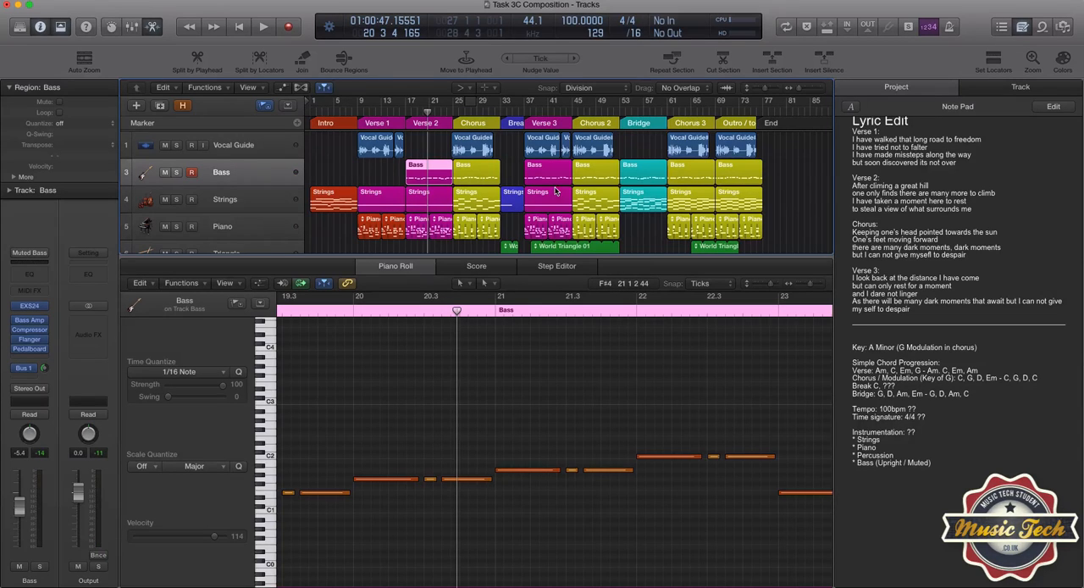
- Show the Chorus 2 Bass region's notes and play the section from bar 45 until about bar 49
{"action": "left_click_drag", "start_coordinate": [570, 114], "coordinate": [573, 116]}
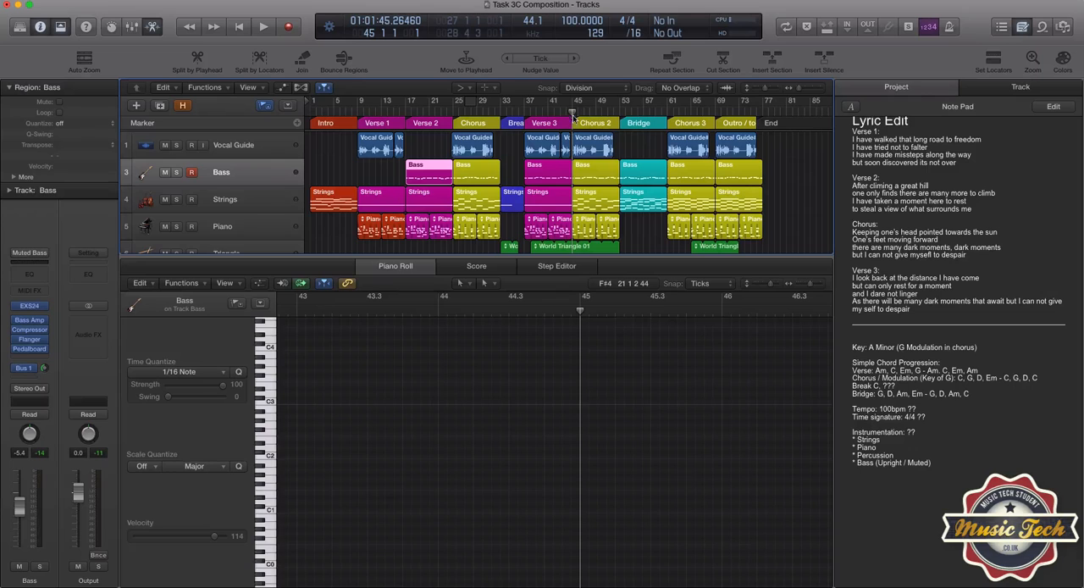
{"action": "left_click", "coordinate": [589, 170]}
{"action": "key", "text": "space"}
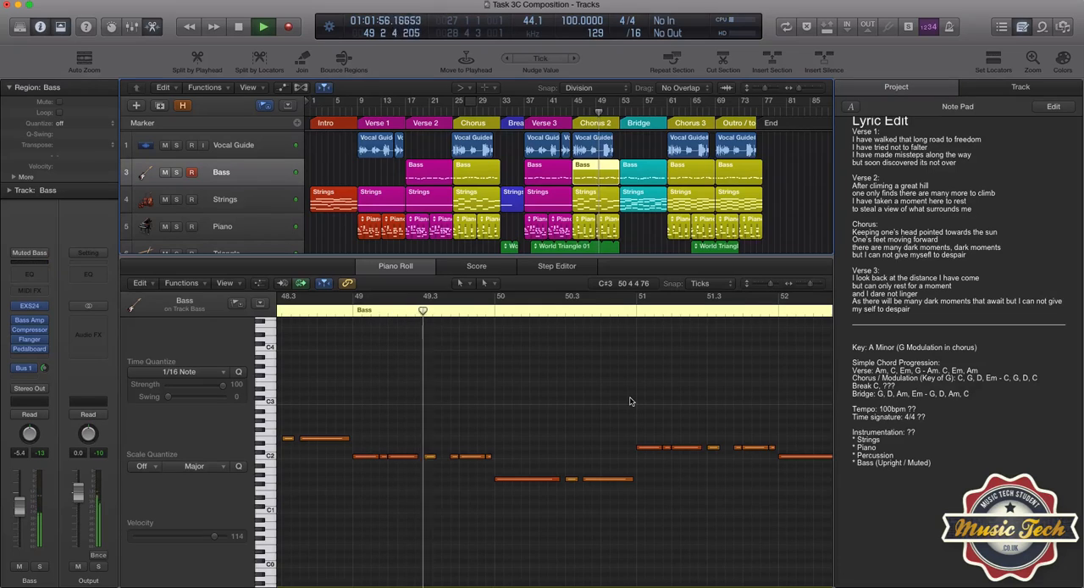
{"action": "key", "text": "space"}
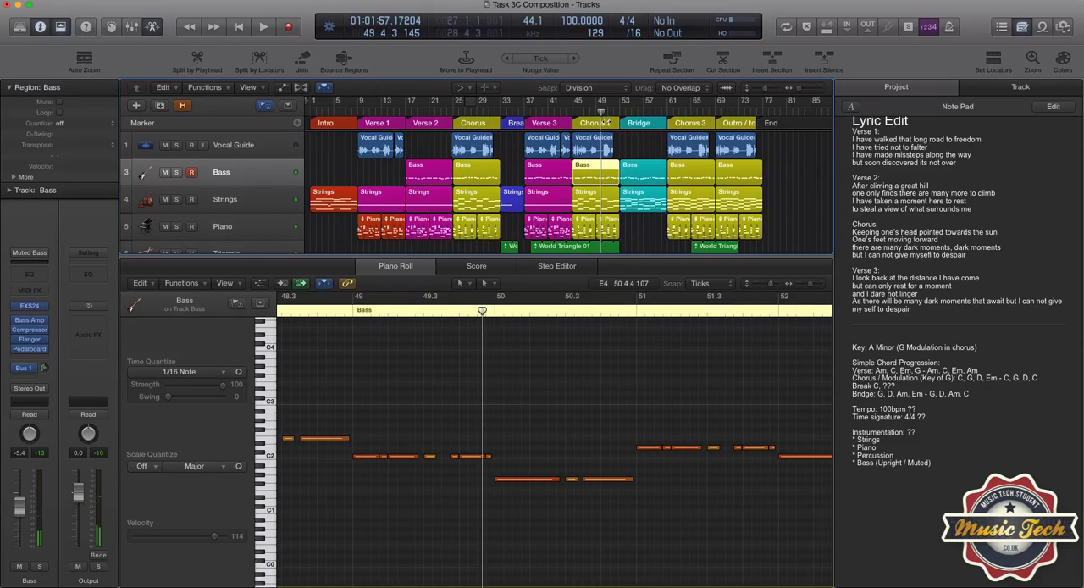
- Show the Bridge Bass region's notes and play the section from bar 53 until about bar 57
{"action": "left_click_drag", "start_coordinate": [601, 112], "coordinate": [619, 113]}
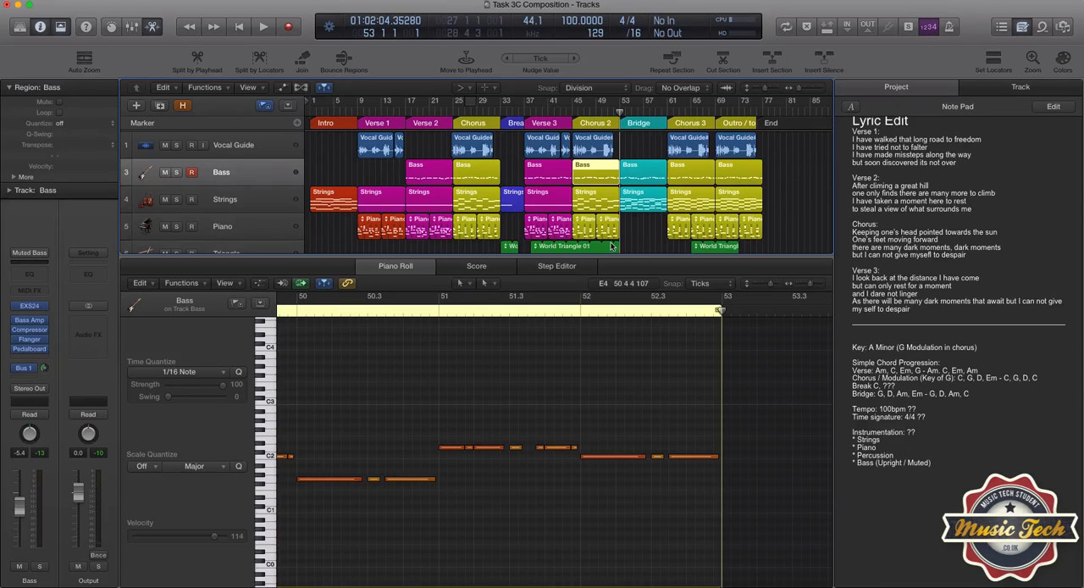
{"action": "left_click", "coordinate": [635, 172]}
{"action": "key", "text": "space"}
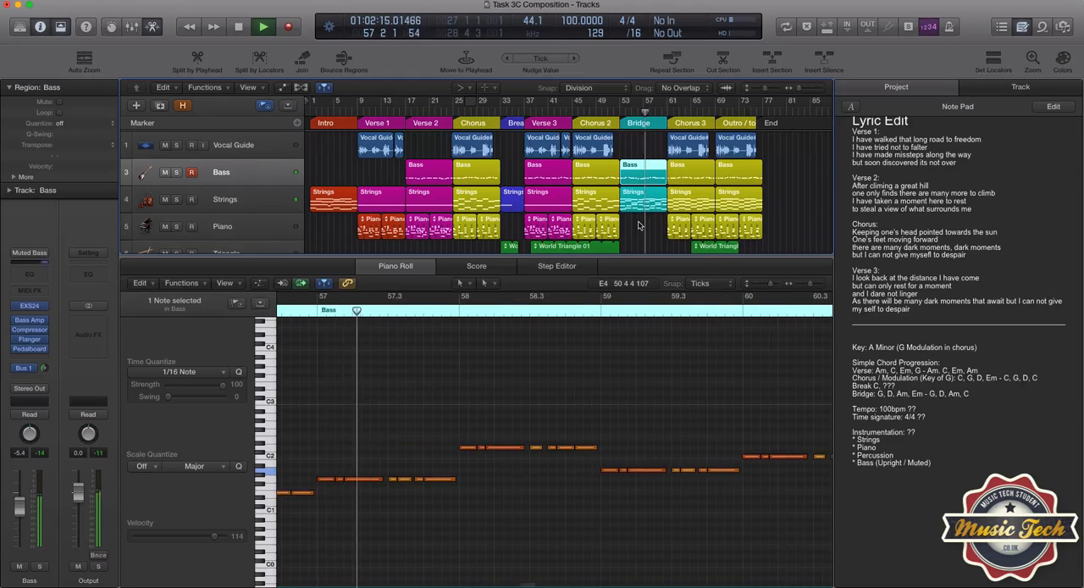
{"action": "key", "text": "space"}
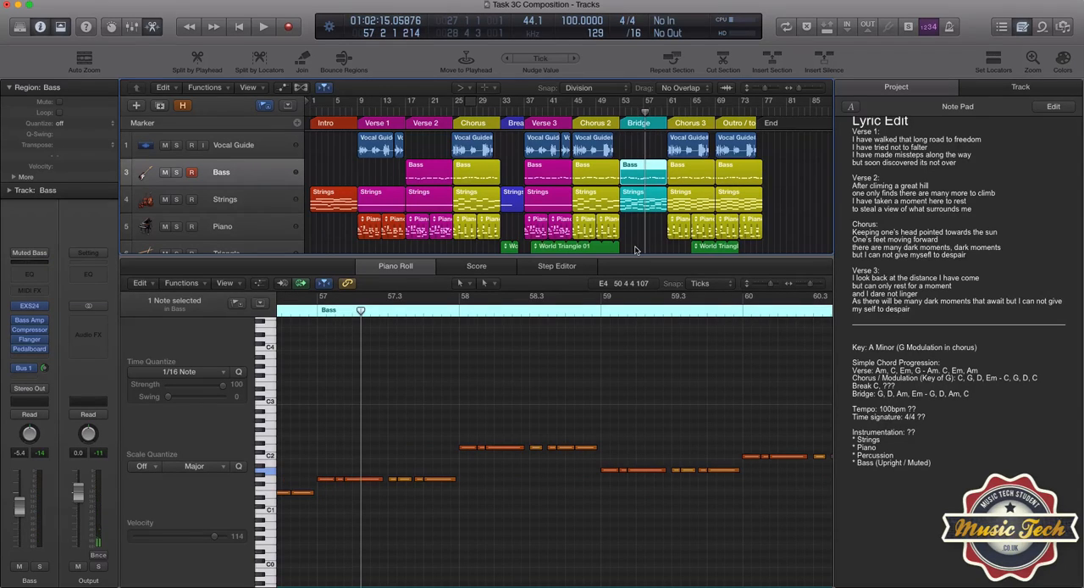